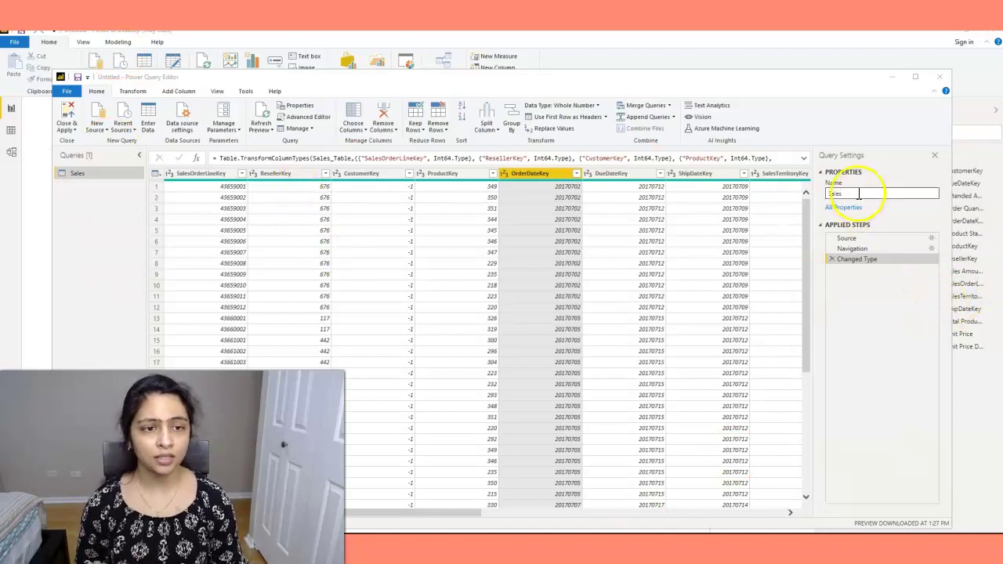
# Convert OrderDateKey to Date with Replace current, then delete the erroring Changed Type step
pyautogui.moveTo(851, 193); pyautogui.dragTo(809, 198)
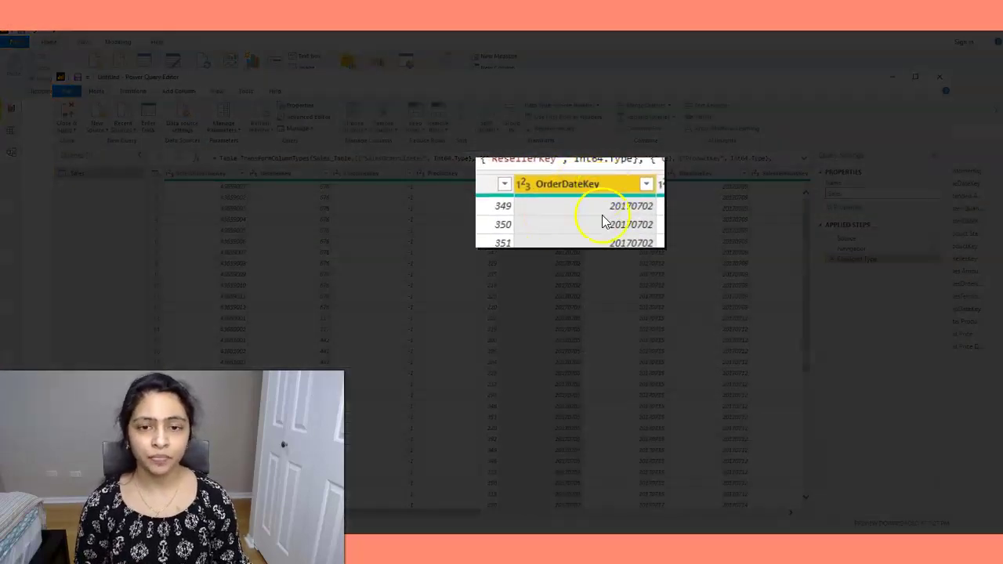
pyautogui.click(603, 188)
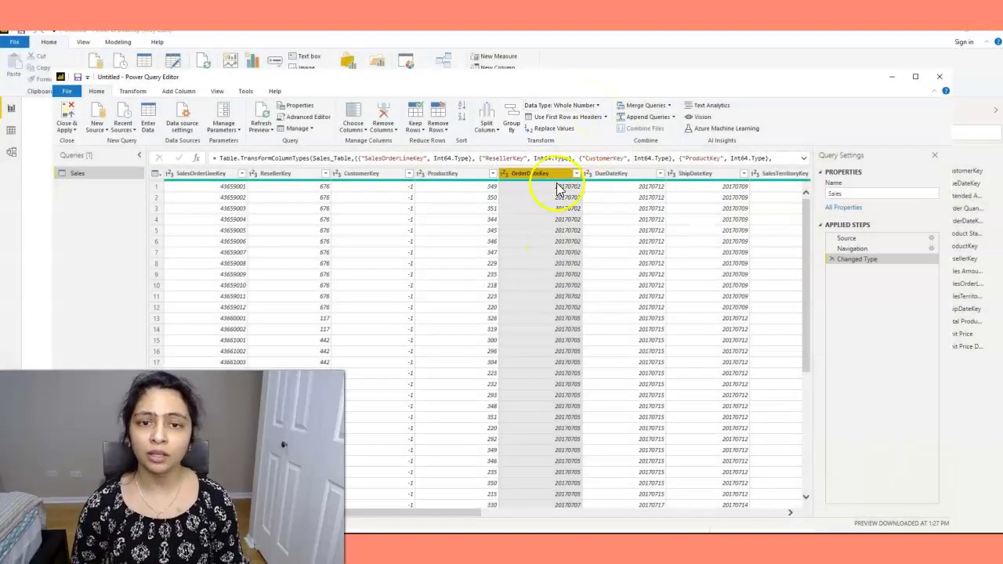
pyautogui.click(133, 91)
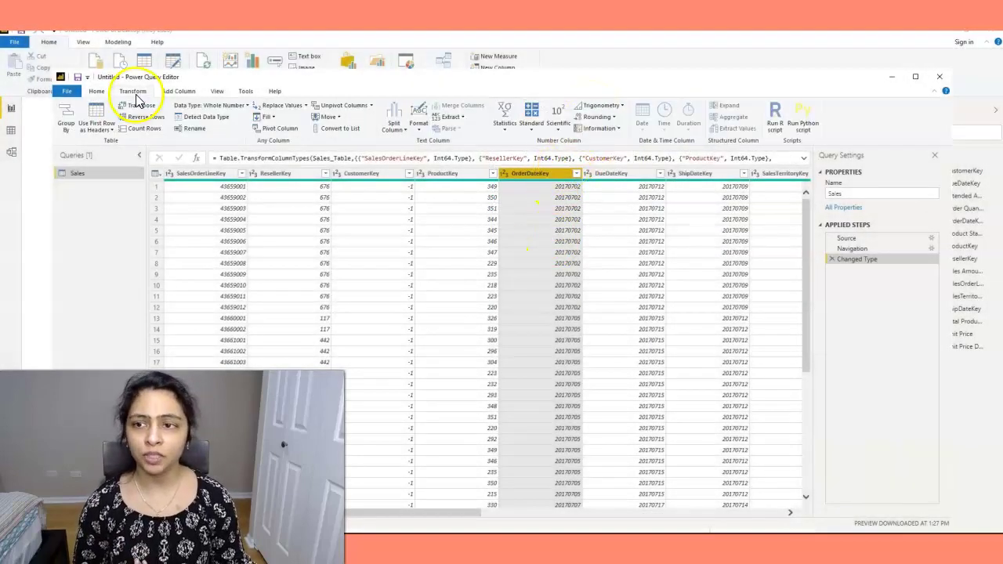
pyautogui.click(210, 105)
pyautogui.click(210, 177)
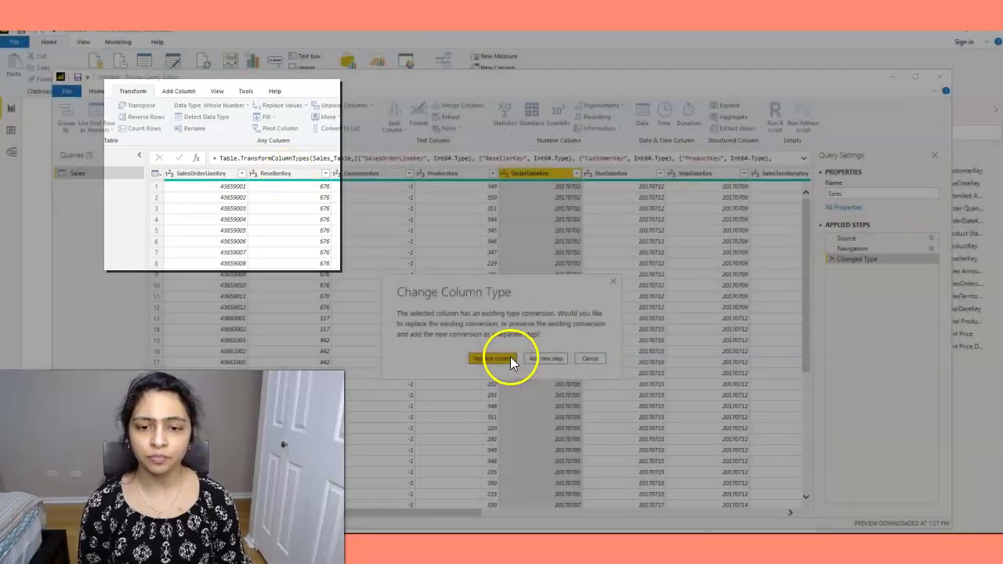
pyautogui.click(510, 358)
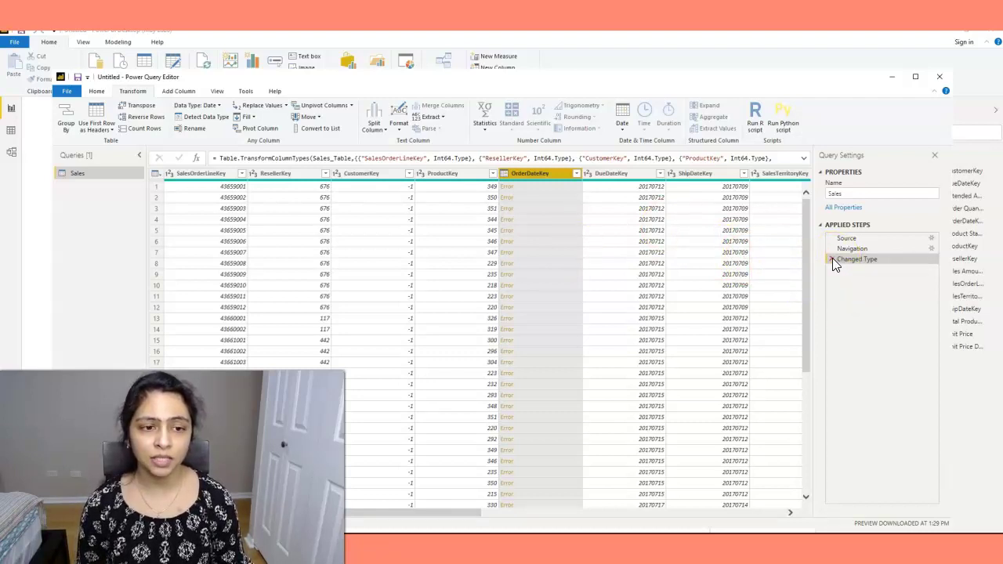
pyautogui.click(832, 259)
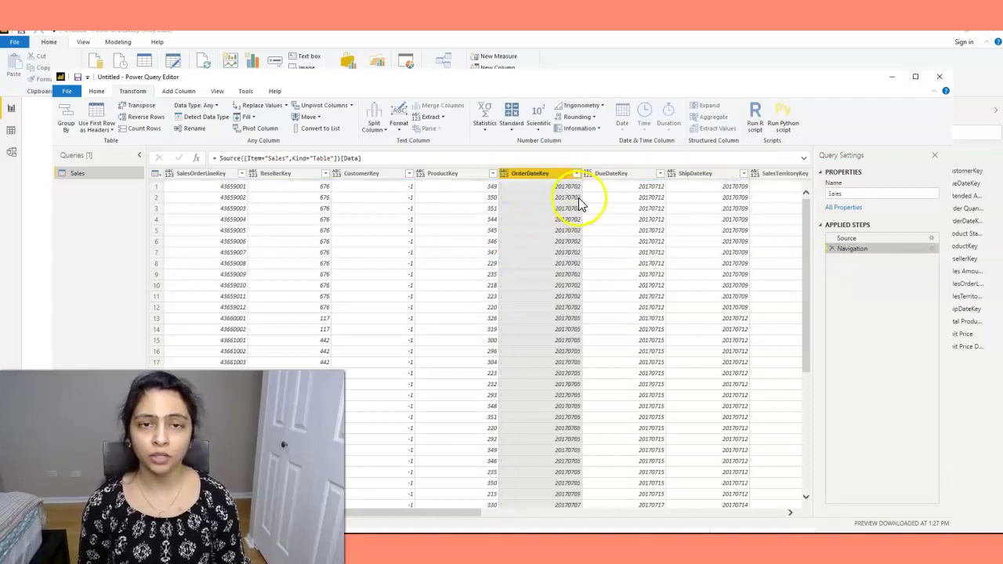
# Extract a range from OrderDateKey starting at index 4, 2 characters long, to get the month
pyautogui.click(540, 174)
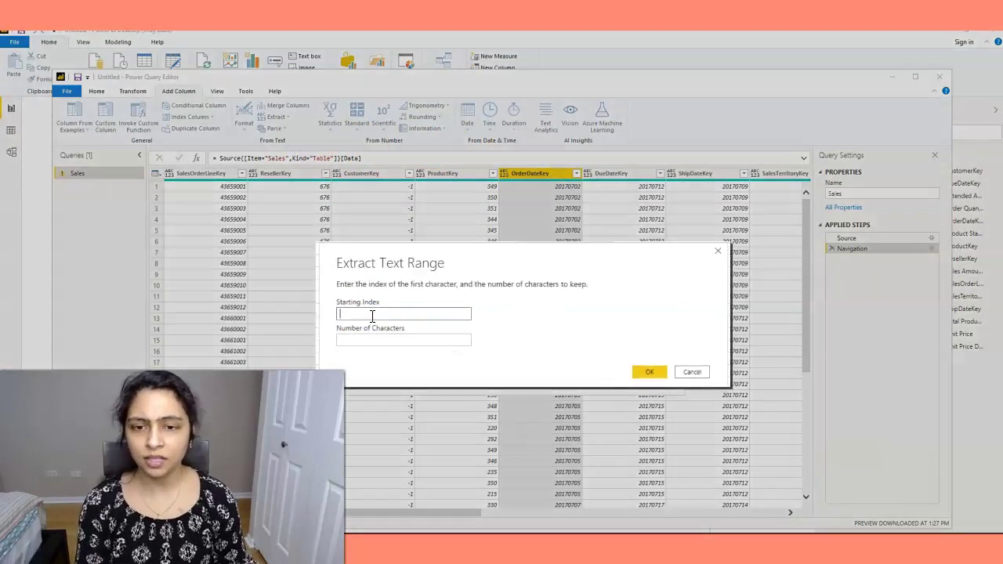
pyautogui.write('4')
pyautogui.click(372, 339)
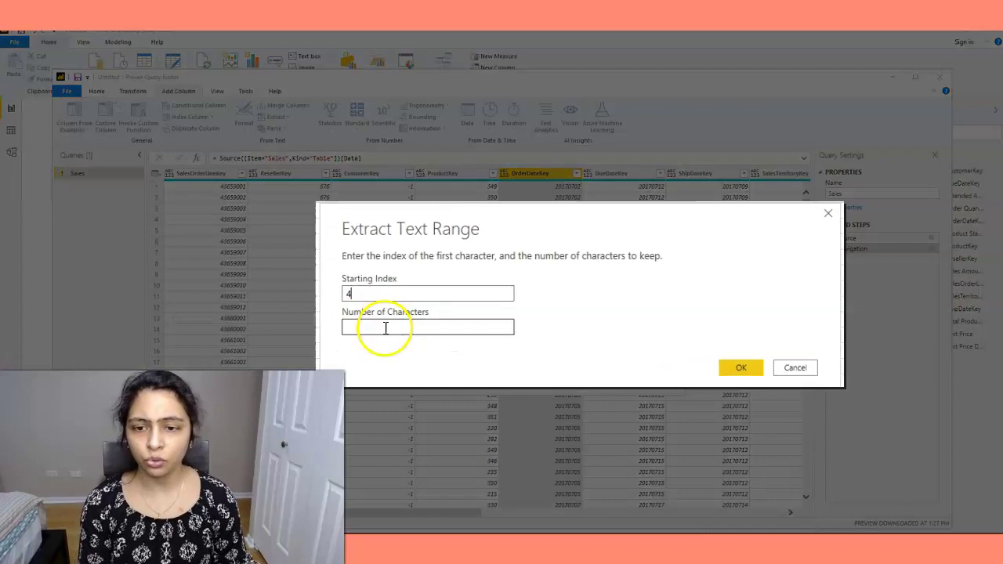
pyautogui.write('2')
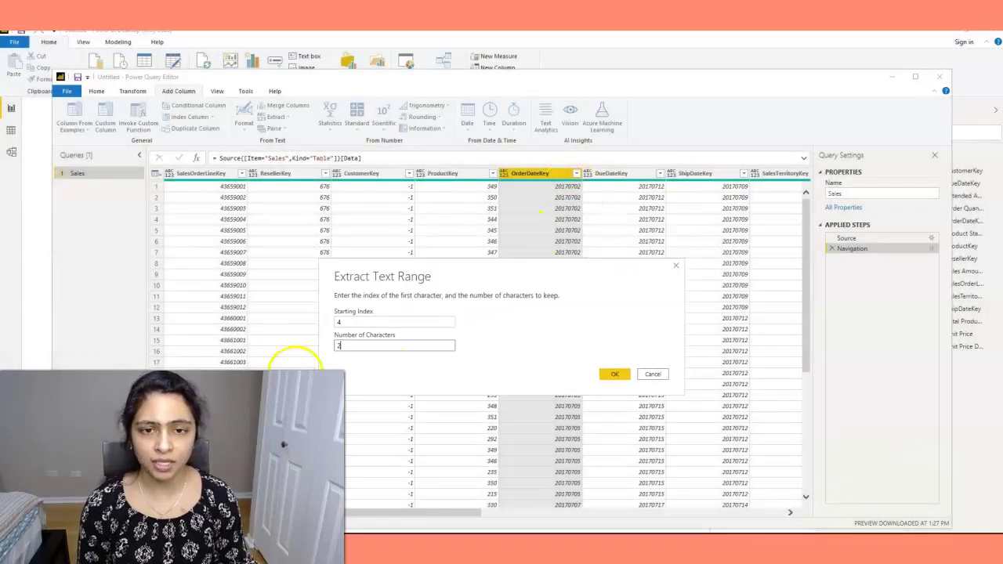
pyautogui.click(614, 375)
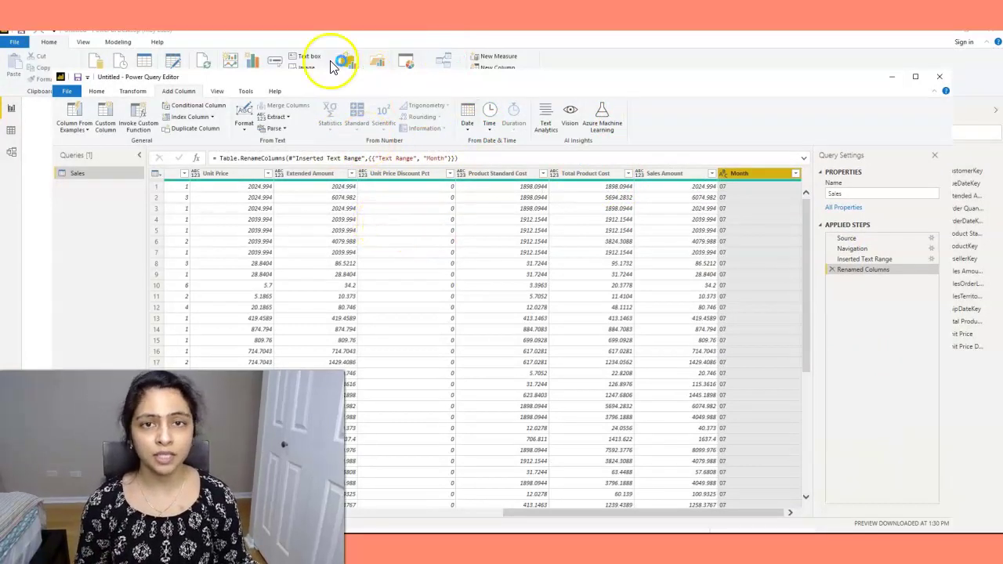
# Extract the last 2 characters of OrderDateKey into a new column
pyautogui.moveTo(648, 516); pyautogui.dragTo(337, 515)
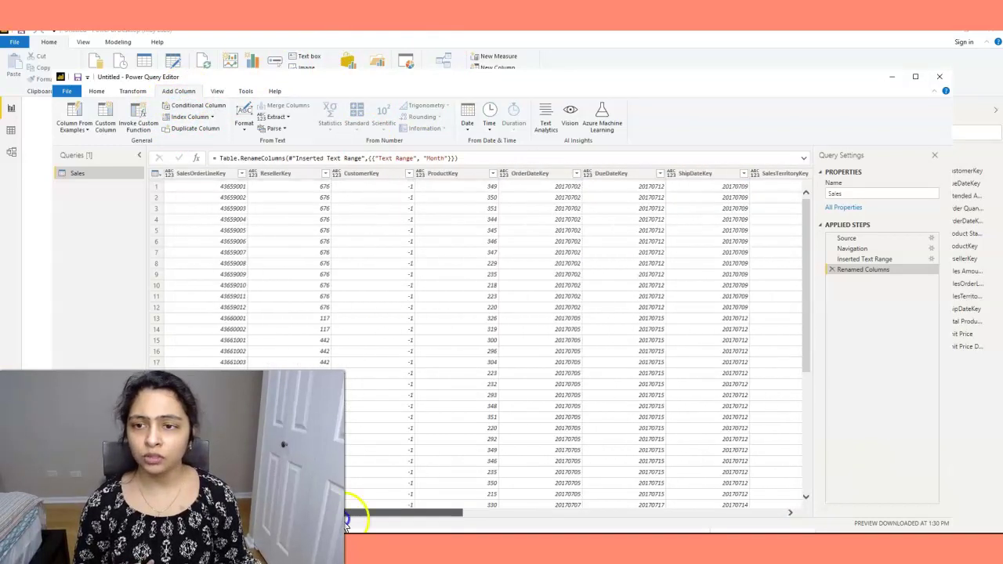
pyautogui.click(466, 175)
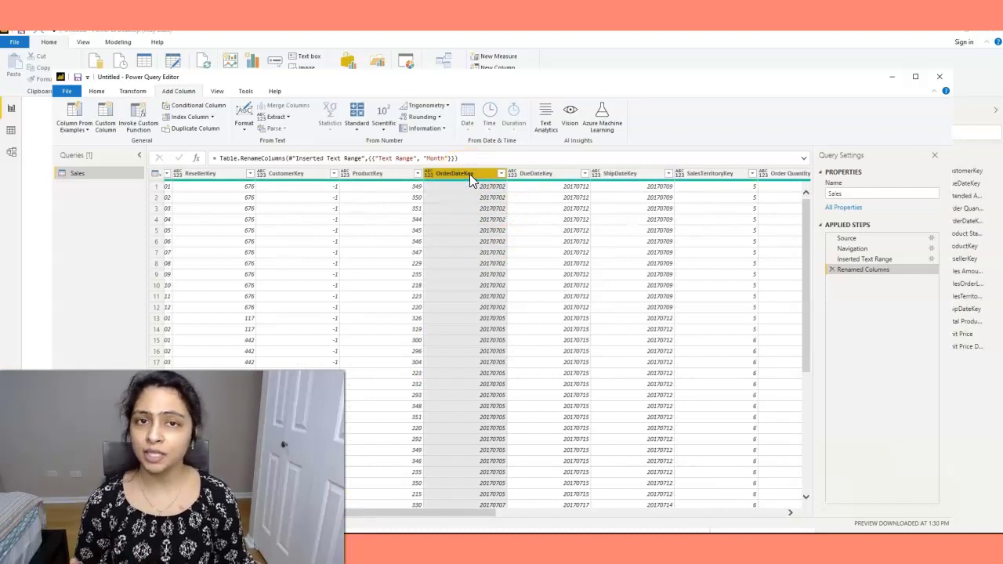
pyautogui.click(278, 118)
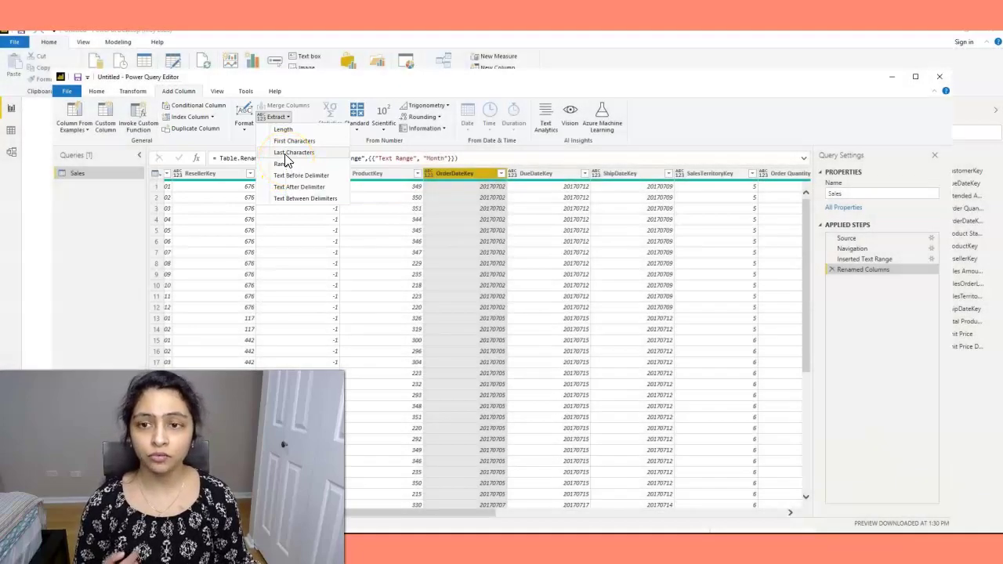
pyautogui.click(285, 153)
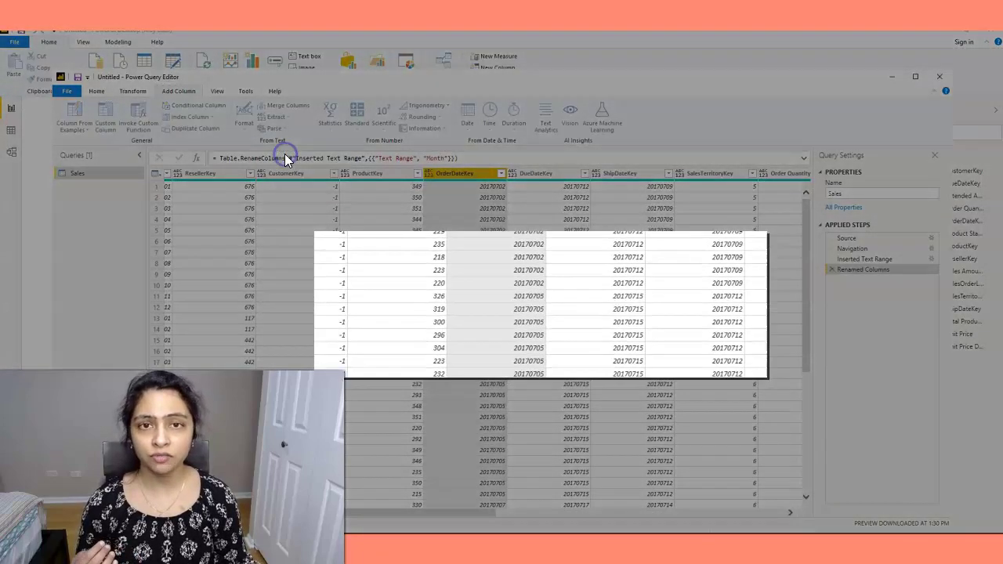
pyautogui.click(385, 293)
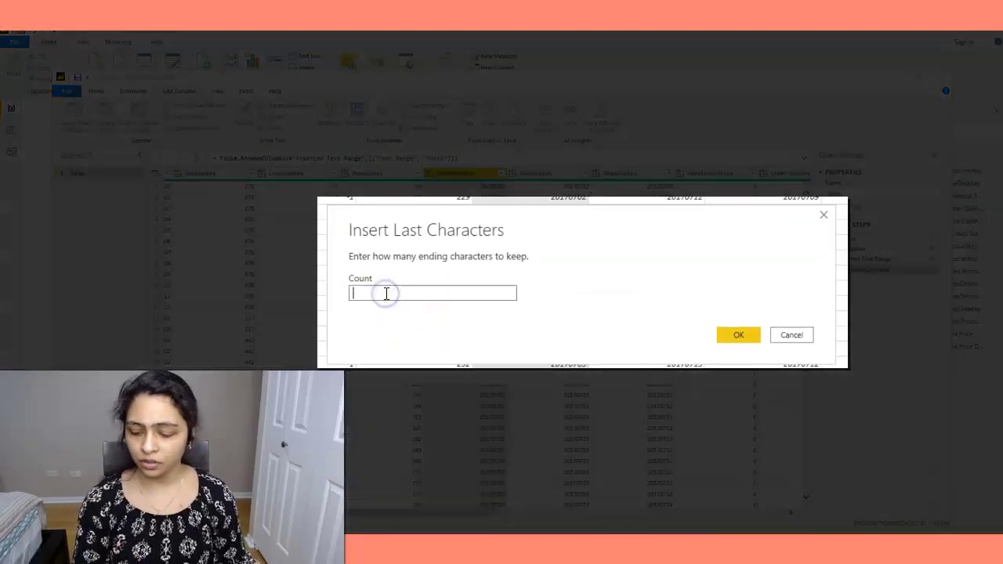
pyautogui.write('2')
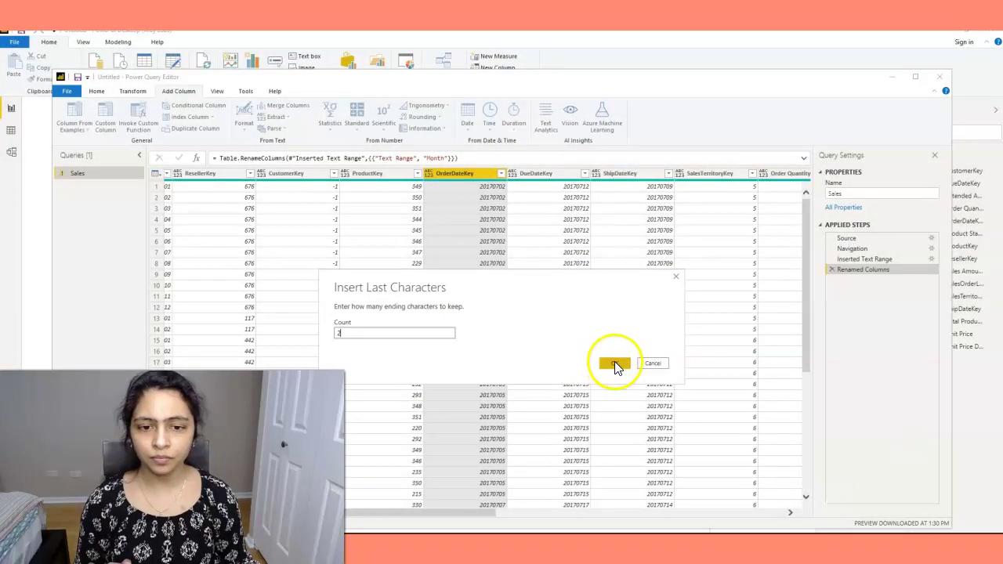
pyautogui.click(616, 365)
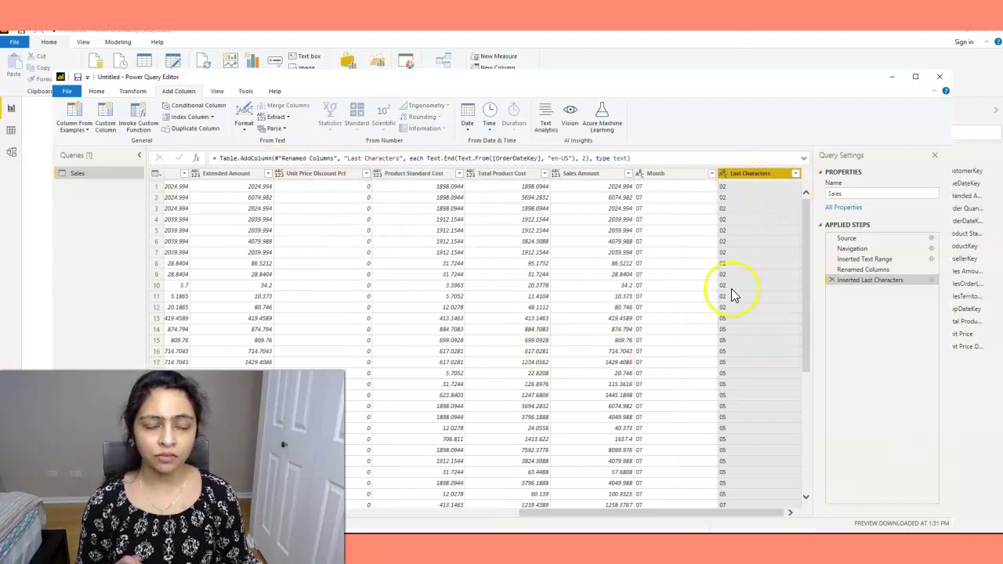
# Rename the Last Characters column to 'Date'
pyautogui.rightClick(740, 174)
pyautogui.click(773, 394)
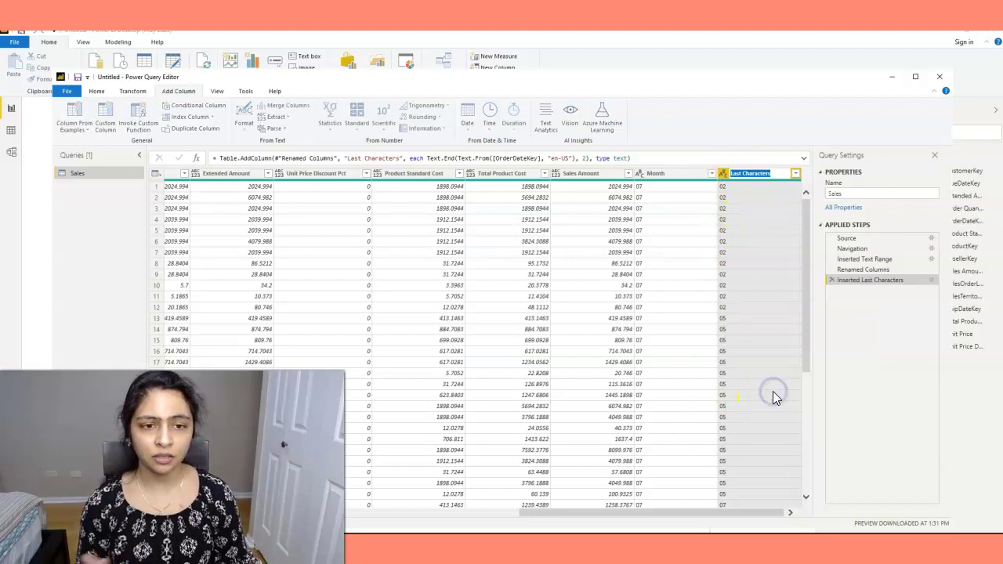
pyautogui.write('Date')
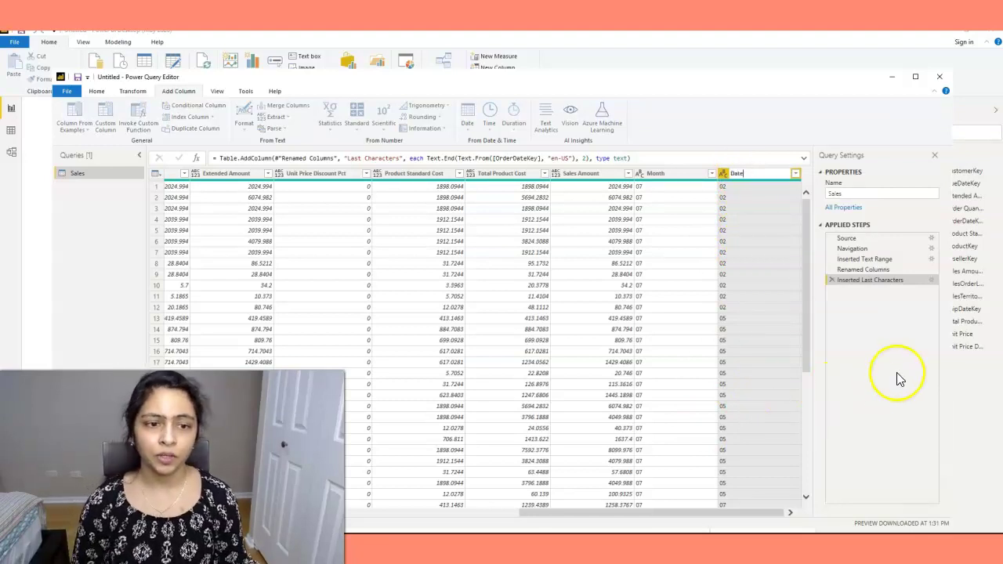
pyautogui.click(896, 372)
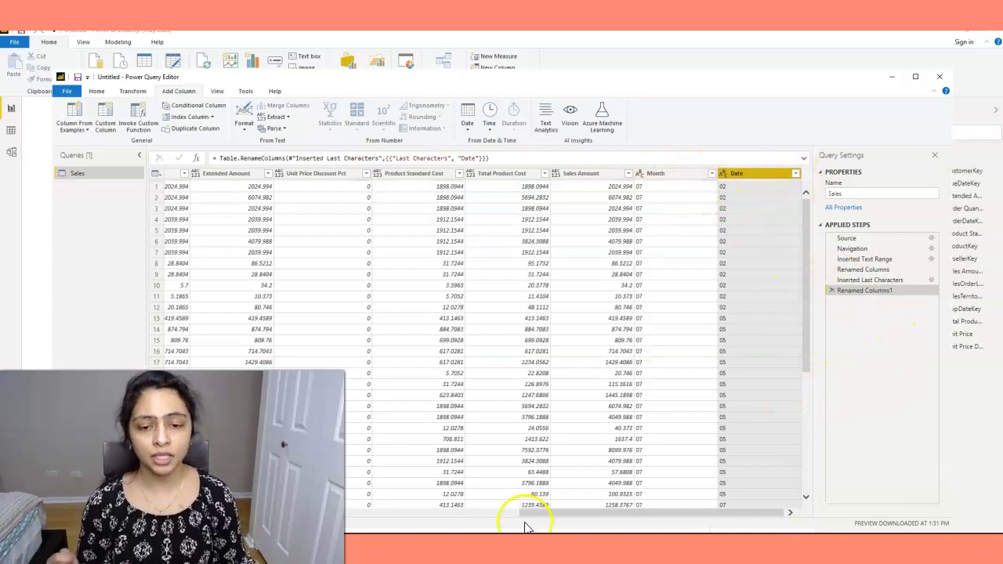
pyautogui.moveTo(545, 512); pyautogui.dragTo(370, 512)
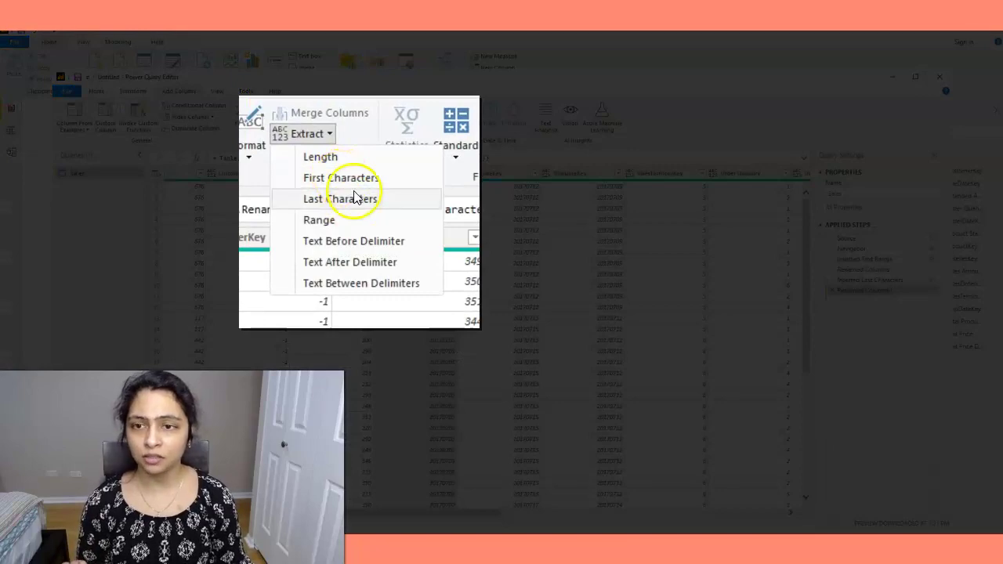
# Extract the first 4 characters of OrderDateKey into a new column
pyautogui.click(350, 167)
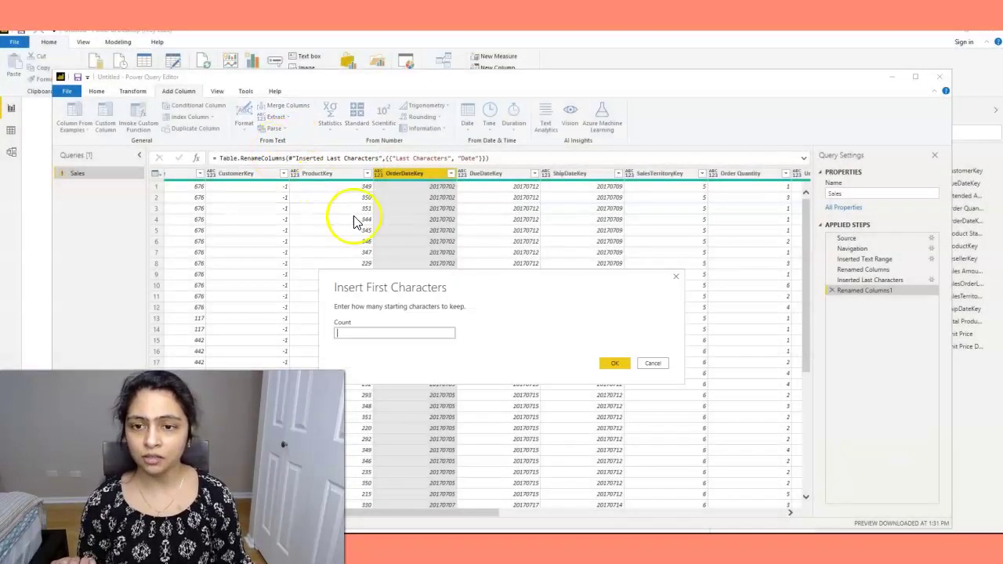
pyautogui.click(339, 337)
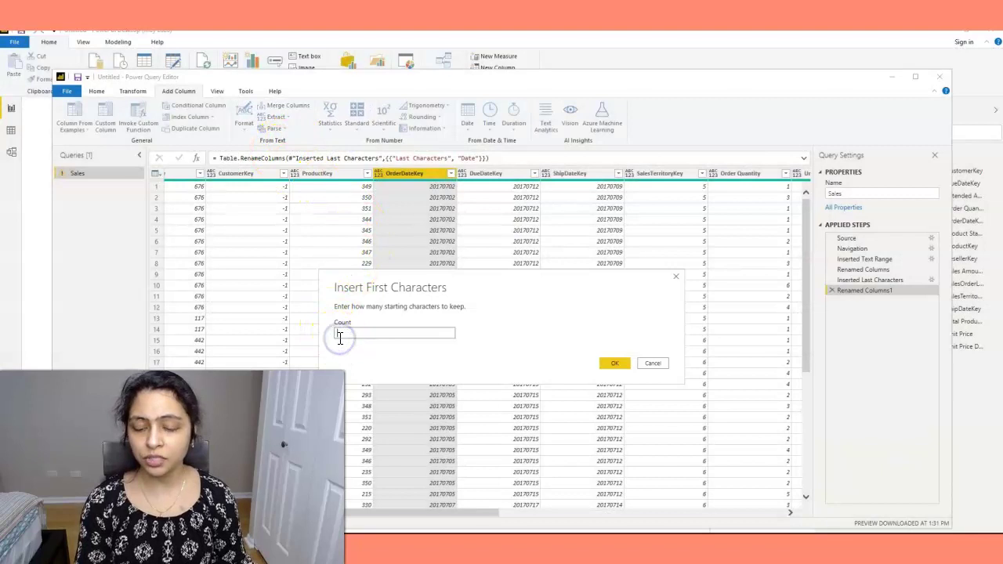
pyautogui.click(361, 340)
pyautogui.write('4')
pyautogui.click(616, 366)
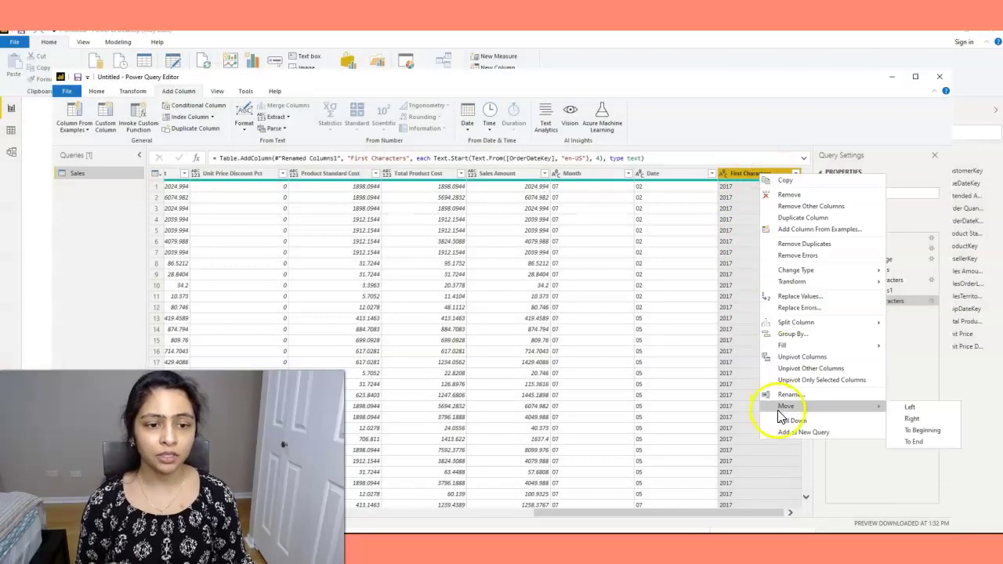
# Rename the First Characters column to 'Year'
pyautogui.click(791, 395)
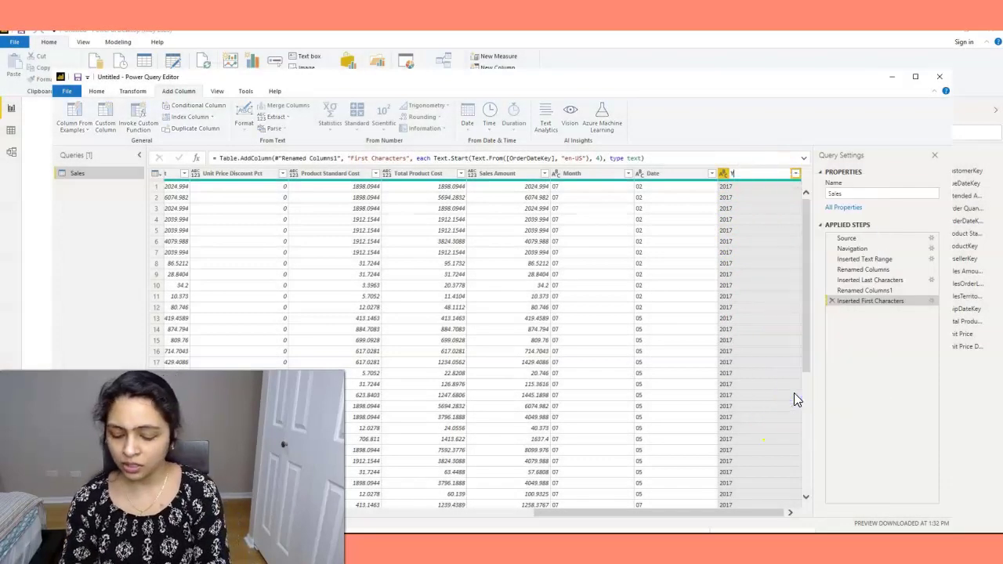
pyautogui.write('Year')
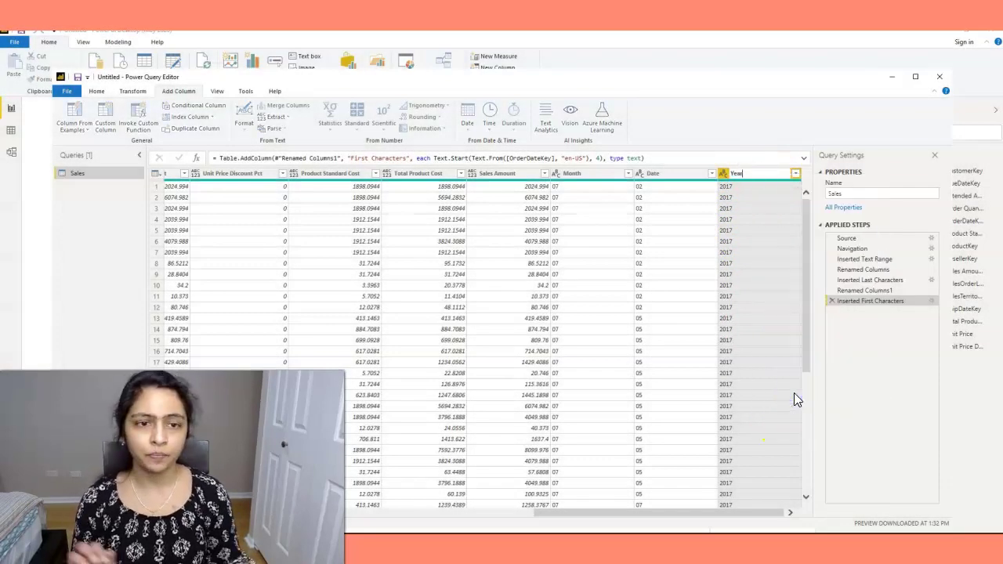
pyautogui.click(904, 353)
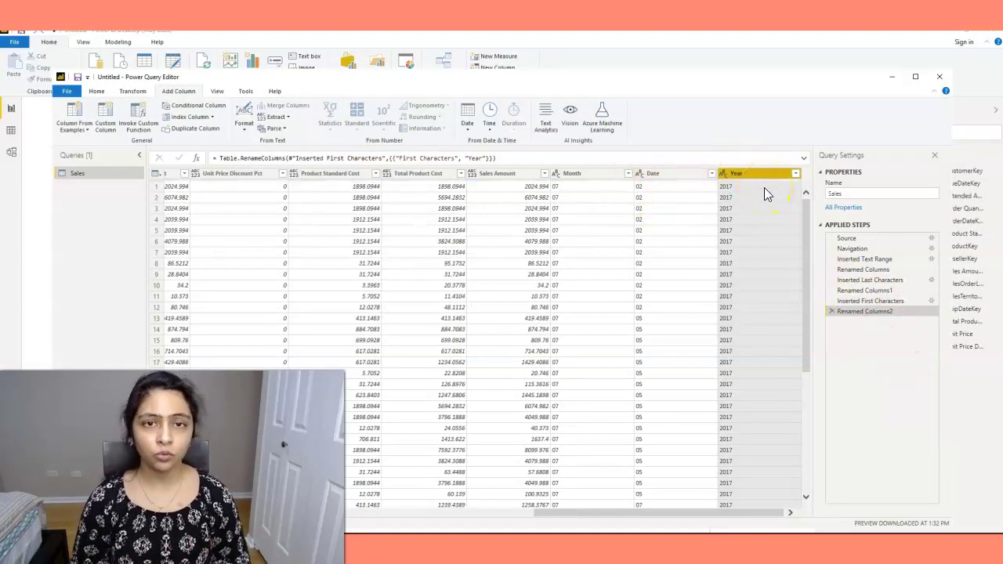
pyautogui.click(747, 177)
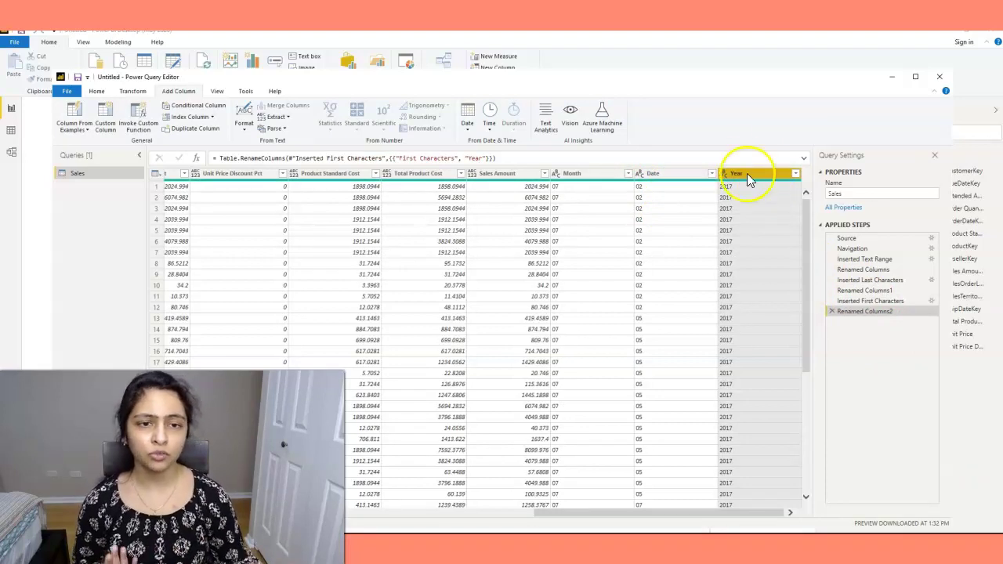
# Move Year before Month, then merge Year, Month and Date using a custom '-' separator
pyautogui.moveTo(746, 174); pyautogui.dragTo(586, 157)
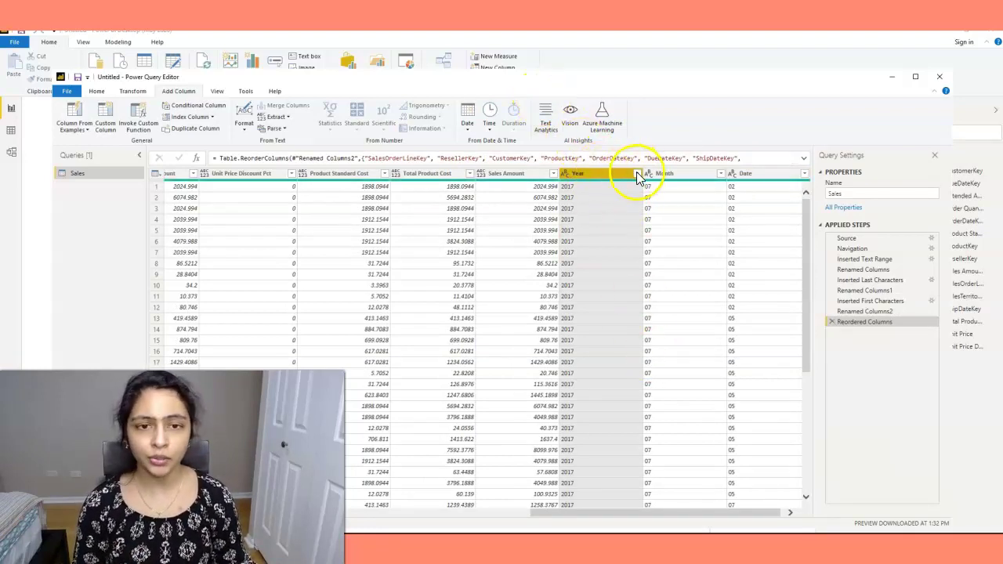
pyautogui.keyDown('ctrl'); pyautogui.click(672, 172); pyautogui.keyUp('ctrl')
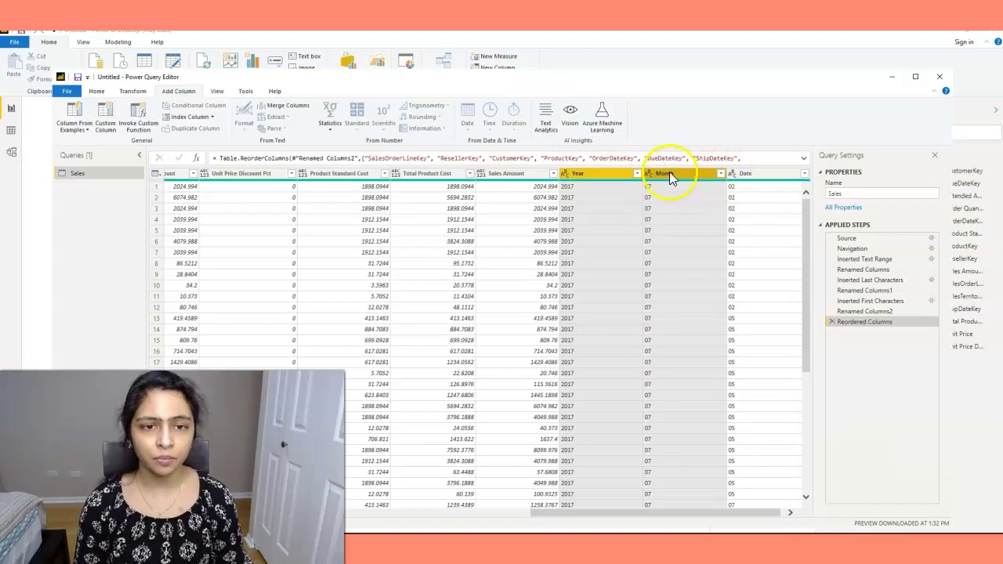
pyautogui.keyDown('ctrl'); pyautogui.click(742, 175); pyautogui.keyUp('ctrl')
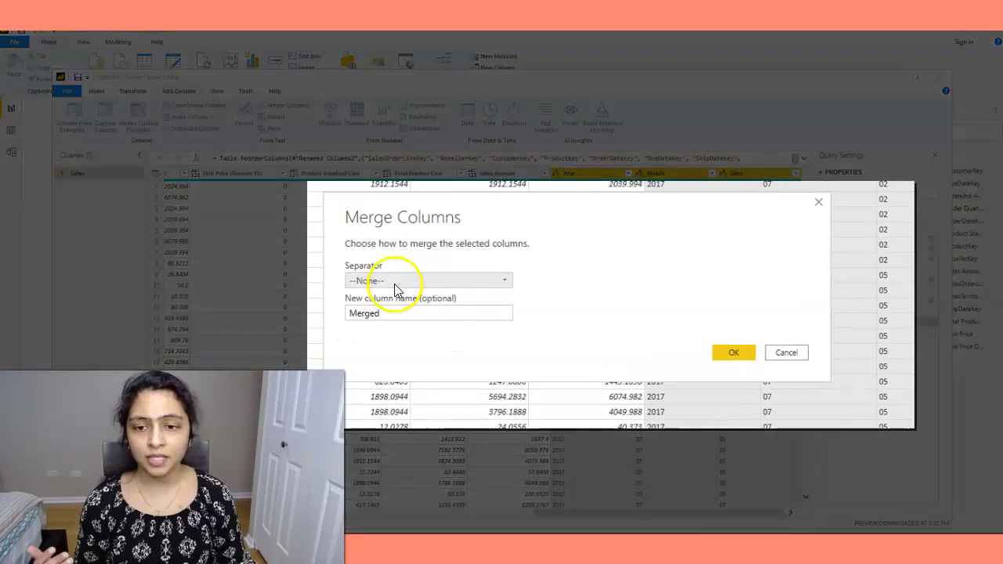
pyautogui.click(402, 323)
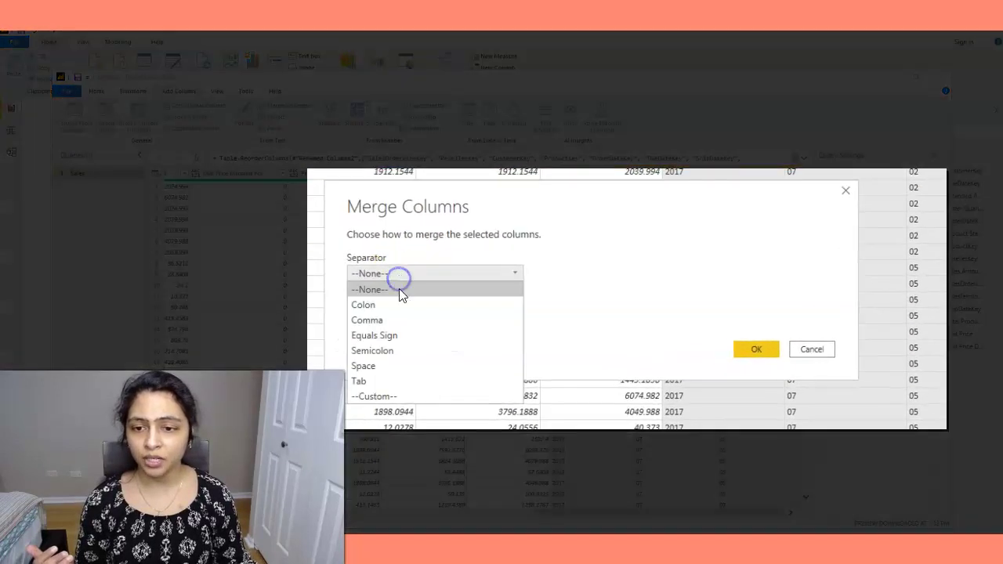
pyautogui.click(387, 396)
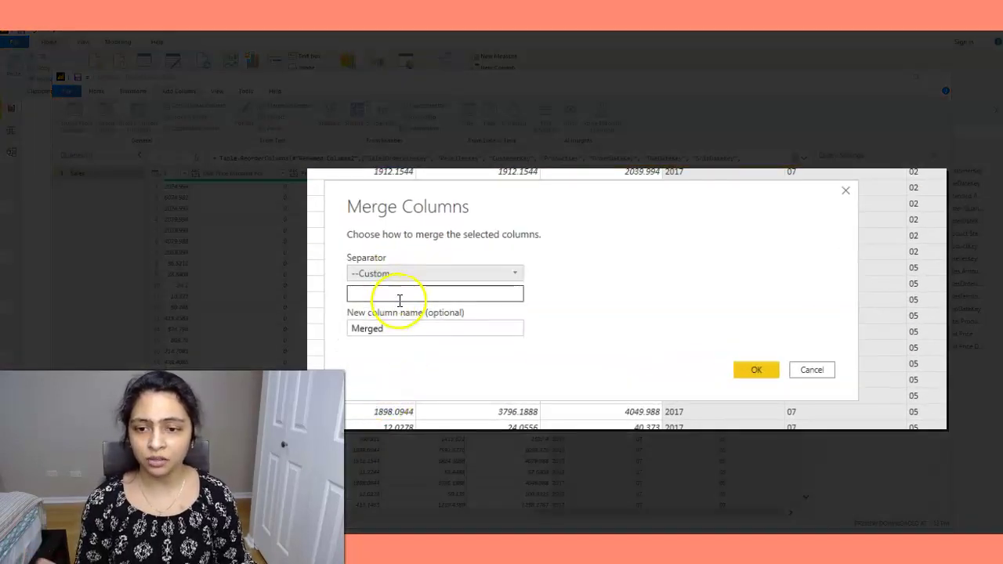
pyautogui.click(399, 300)
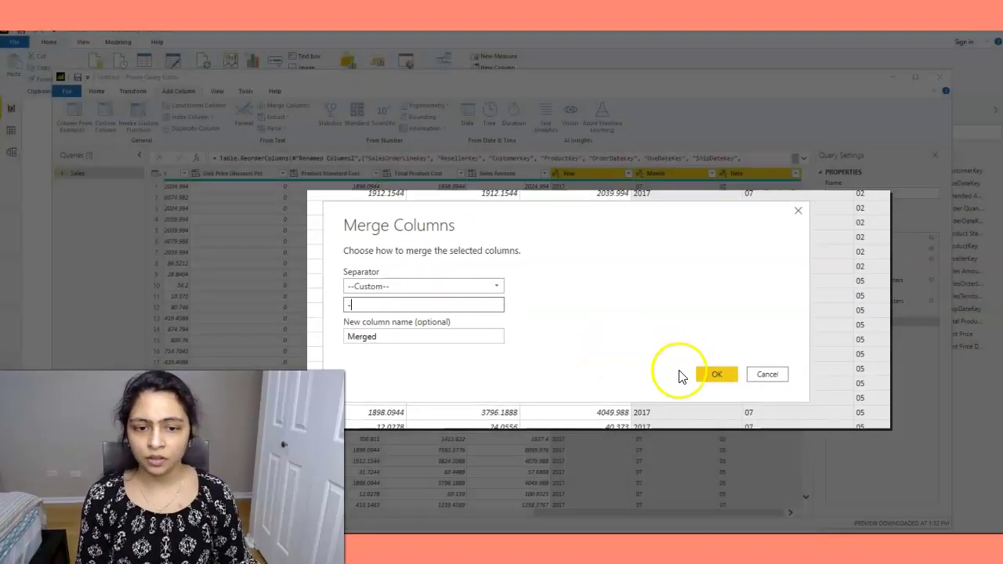
pyautogui.click(756, 370)
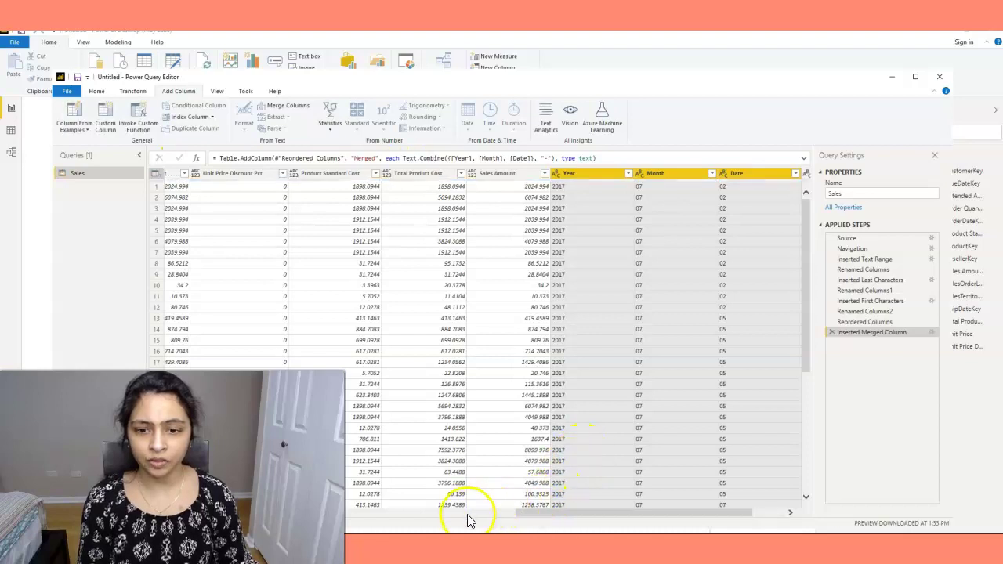
pyautogui.moveTo(539, 514); pyautogui.dragTo(594, 511)
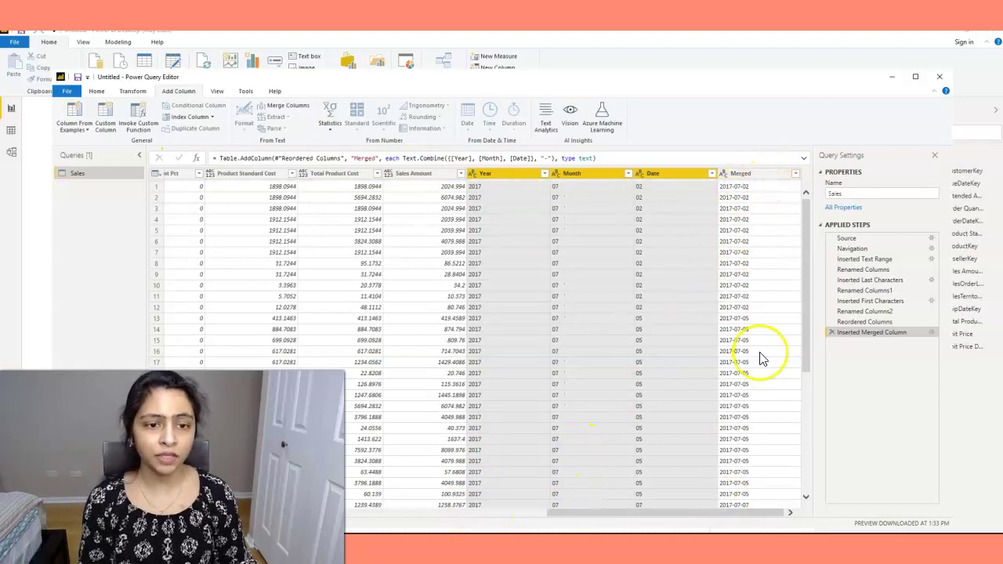
# Rename the Merged column to 'Order Date'
pyautogui.click(752, 173)
pyautogui.rightClick(751, 174)
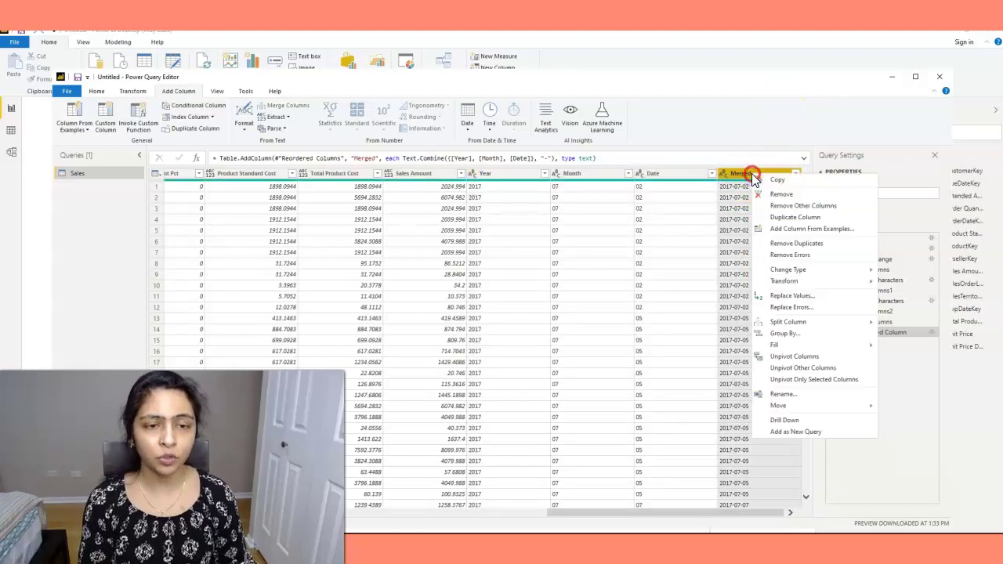
pyautogui.click(773, 394)
pyautogui.write('Order D')
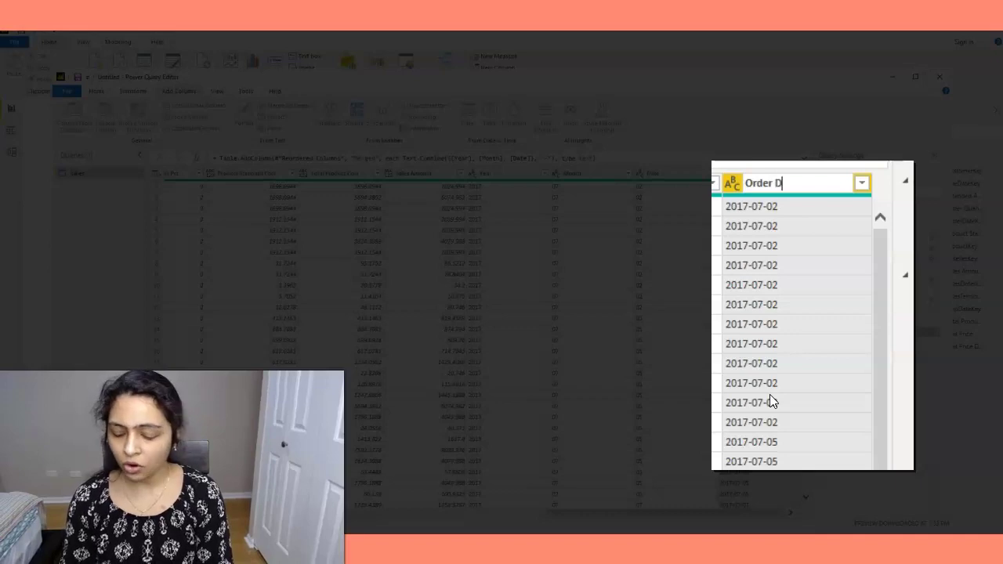
pyautogui.write('ate')
pyautogui.press('Return')
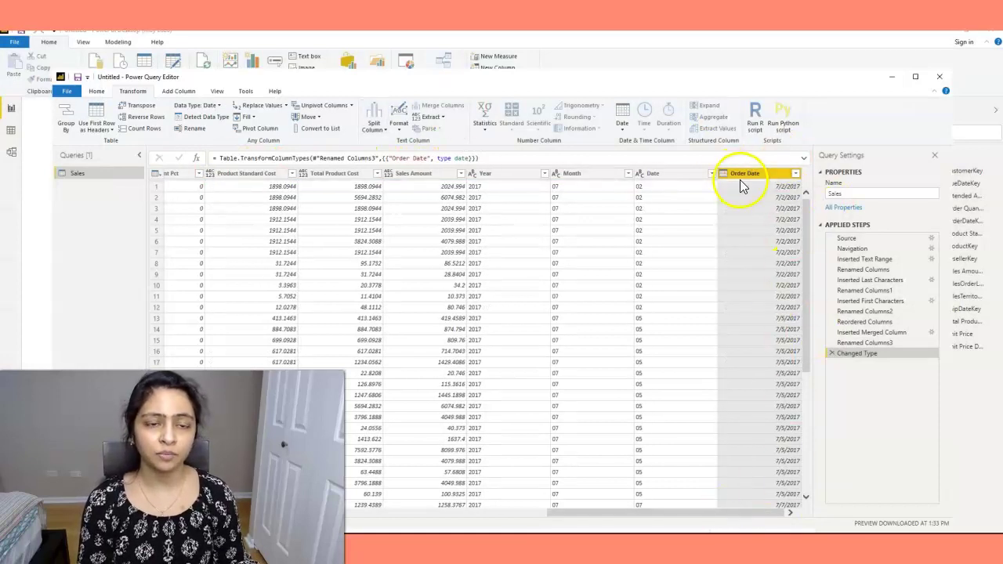
pyautogui.moveTo(741, 185)
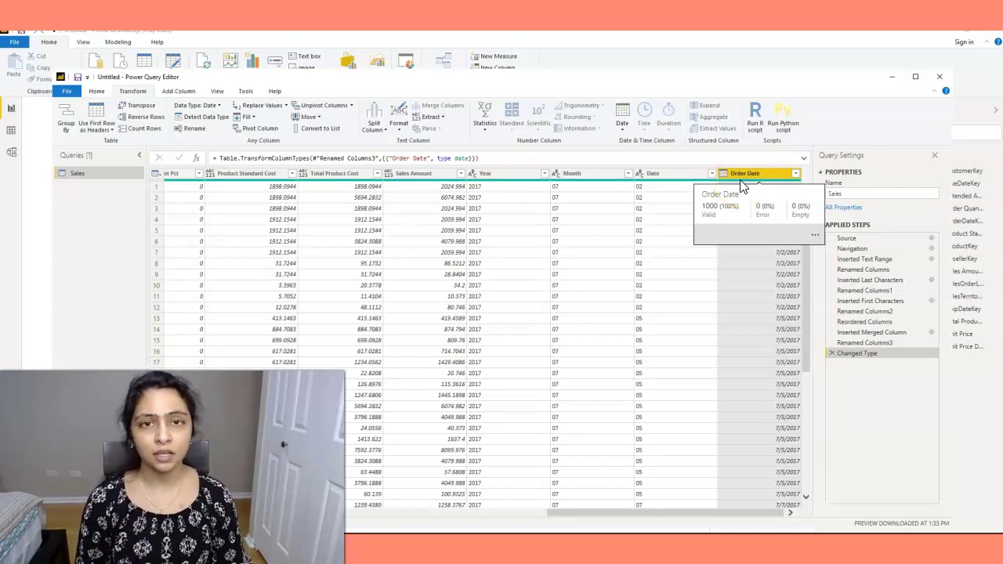
pyautogui.click(736, 185)
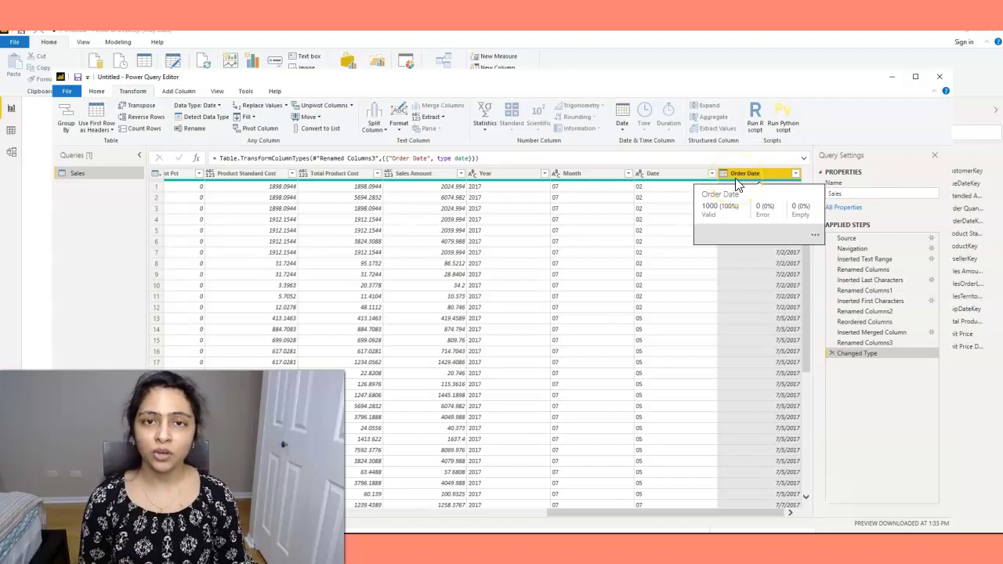